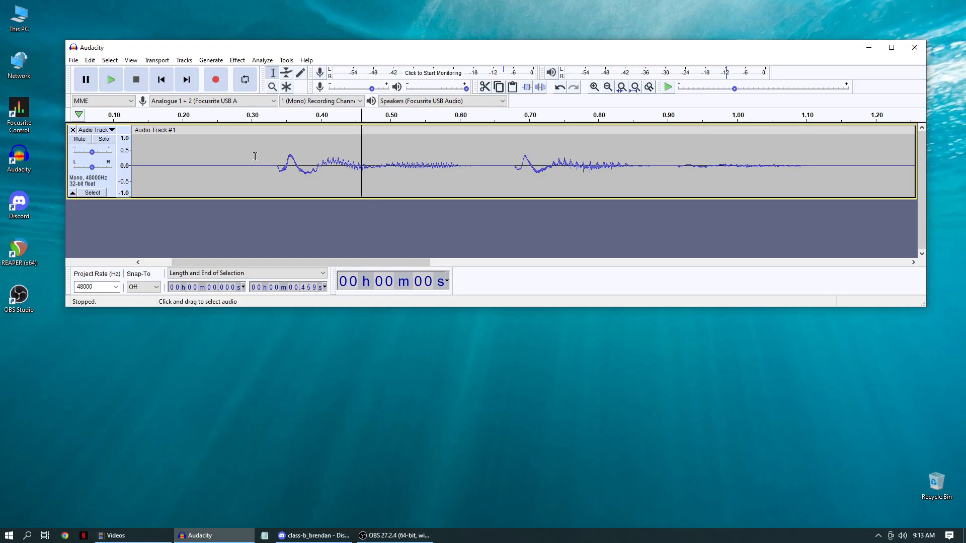
Highlight the three plosive bursts in the waveform one after another, at about 0.33, 0.68 and 1.68 s.
drag(274, 164, 302, 165)
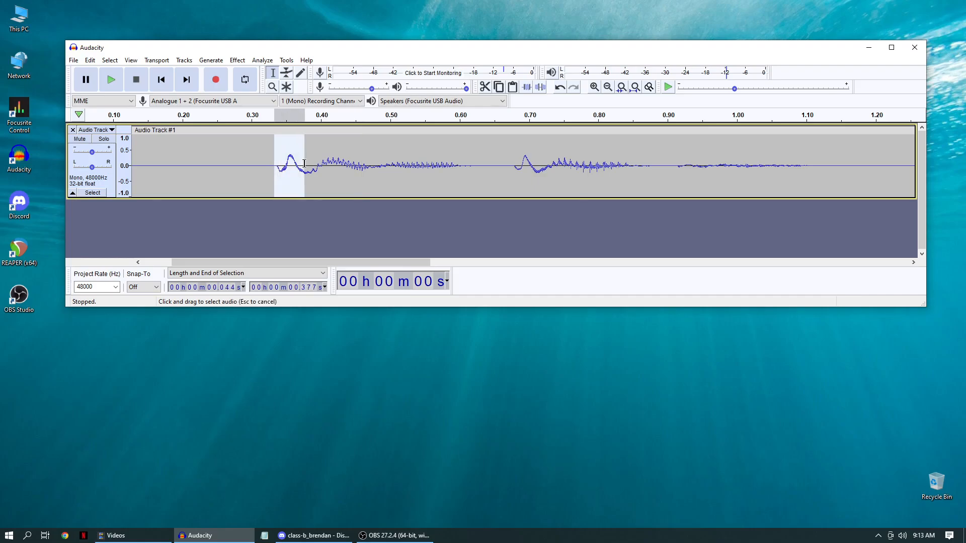
click(517, 163)
drag(516, 162, 550, 163)
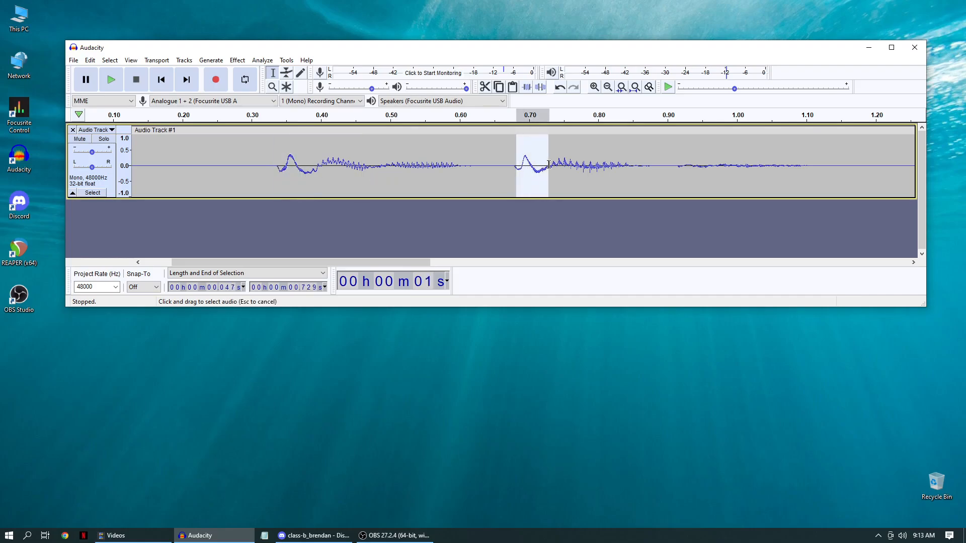
drag(429, 262, 625, 260)
drag(613, 166, 635, 166)
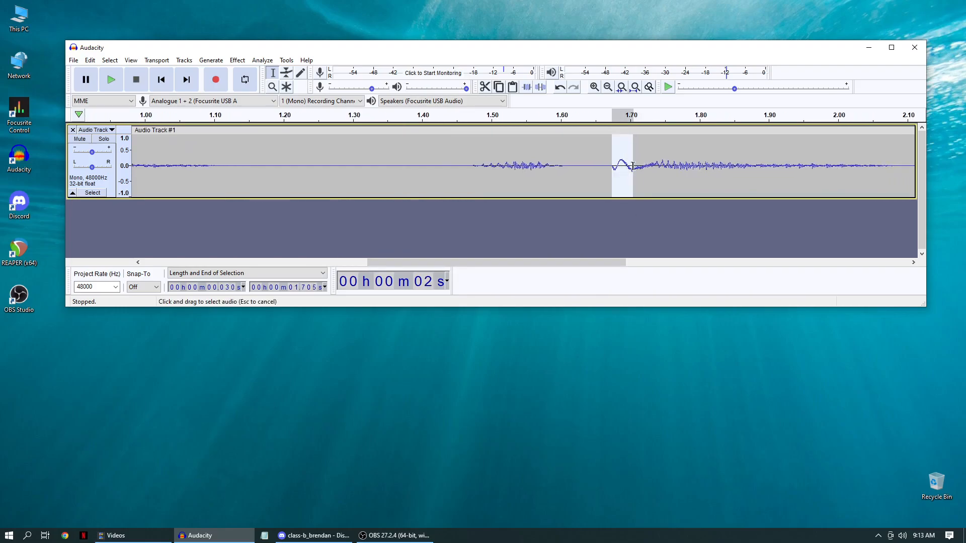
Play the recording from about 0.27 s, just before the first plosive.
click(580, 254)
drag(510, 260, 303, 252)
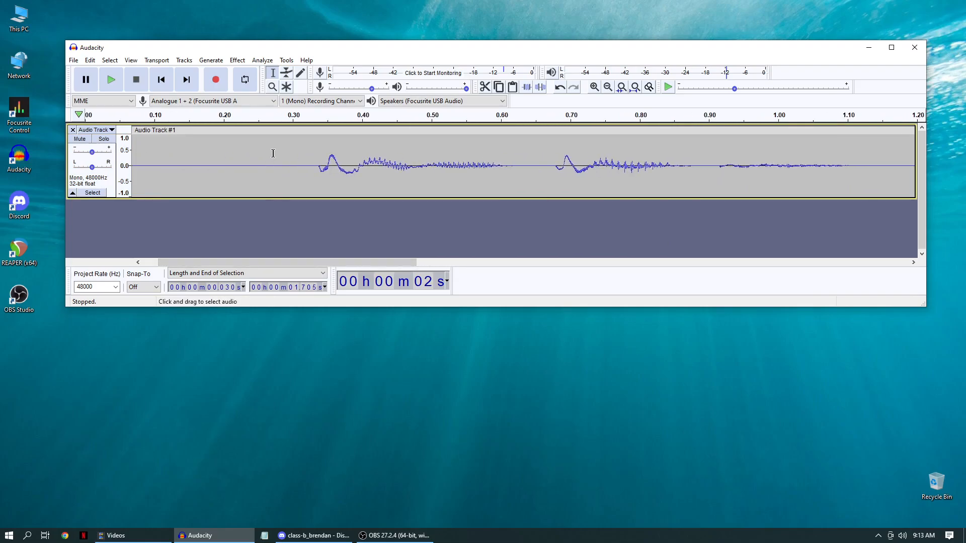
click(270, 153)
key(space)
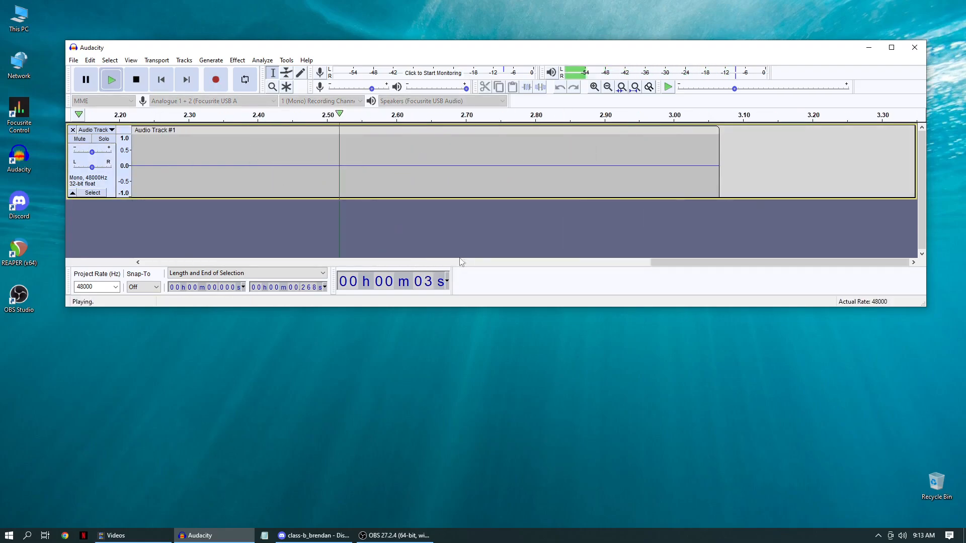
Delete the silence at the end of the recording, from about 2.34 s onward.
drag(675, 262, 599, 258)
drag(455, 157, 850, 180)
key(Delete)
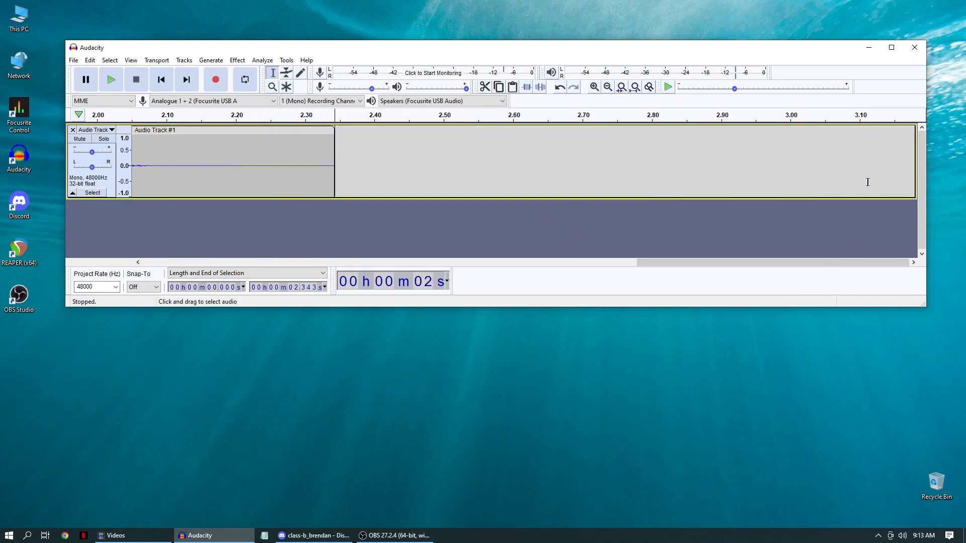
Delete about 0.29 s of silence at the start of the track, before the first word.
drag(707, 262, 206, 247)
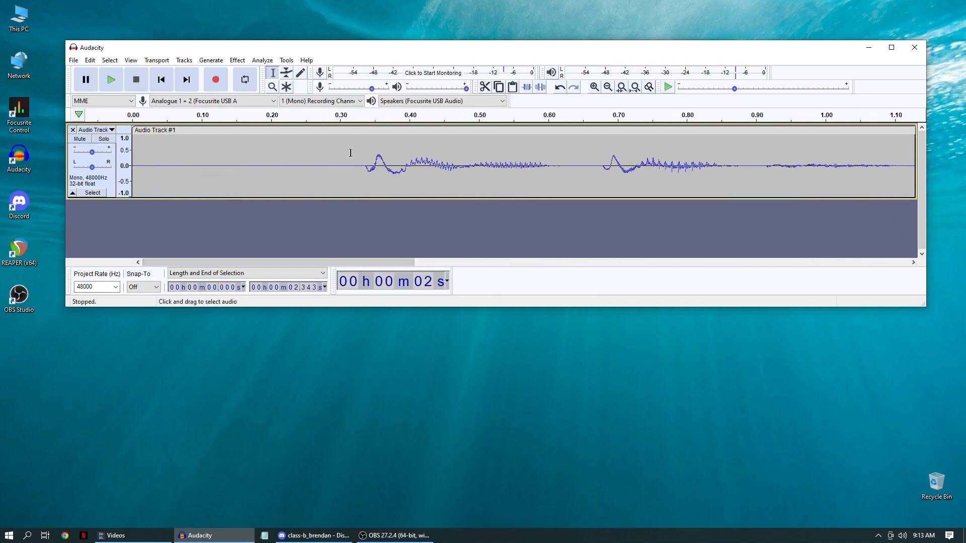
drag(335, 157, 127, 146)
key(Delete)
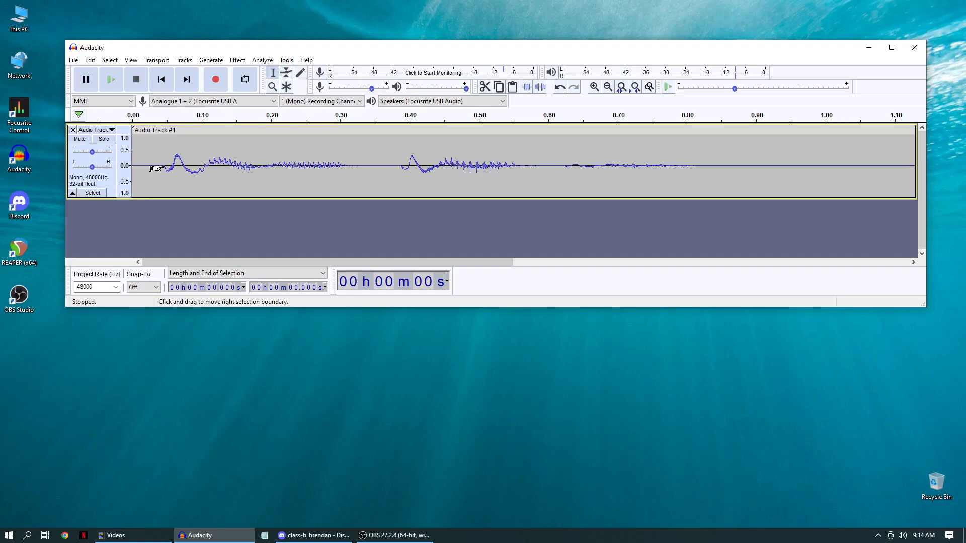
Audition the first plosive and apply Fade In to it, over about 0.043 s ending at 0.089 s.
scroll(163, 165, up, 1)
drag(162, 166, 230, 164)
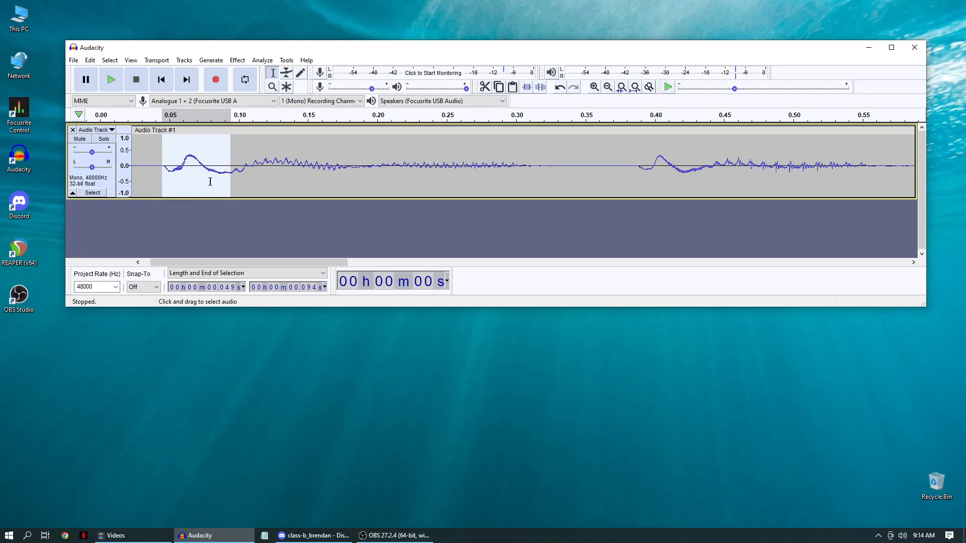
click(153, 146)
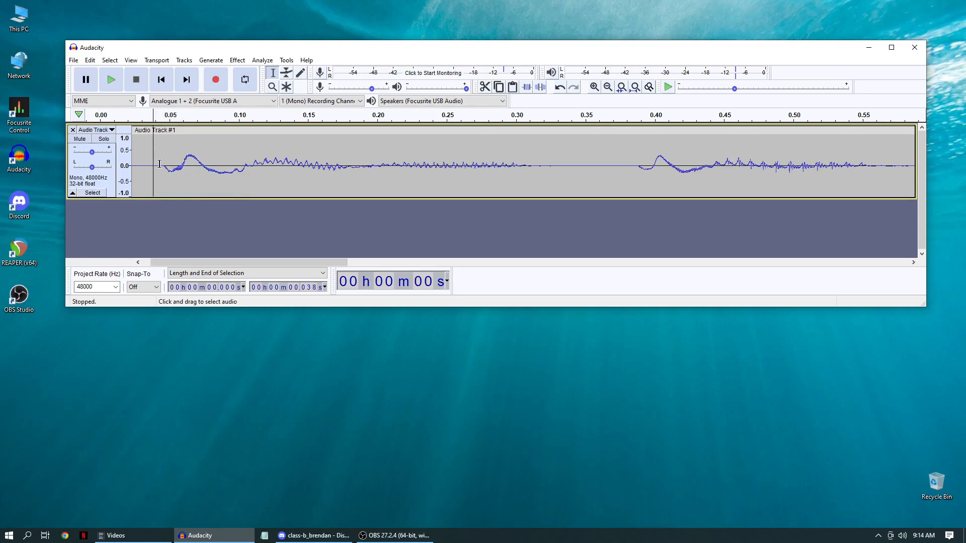
drag(163, 162, 229, 165)
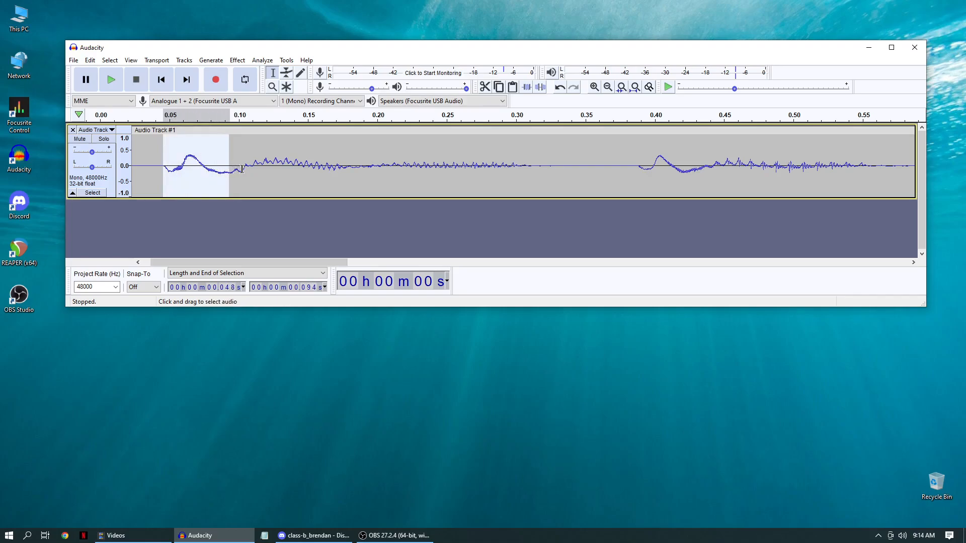
click(235, 163)
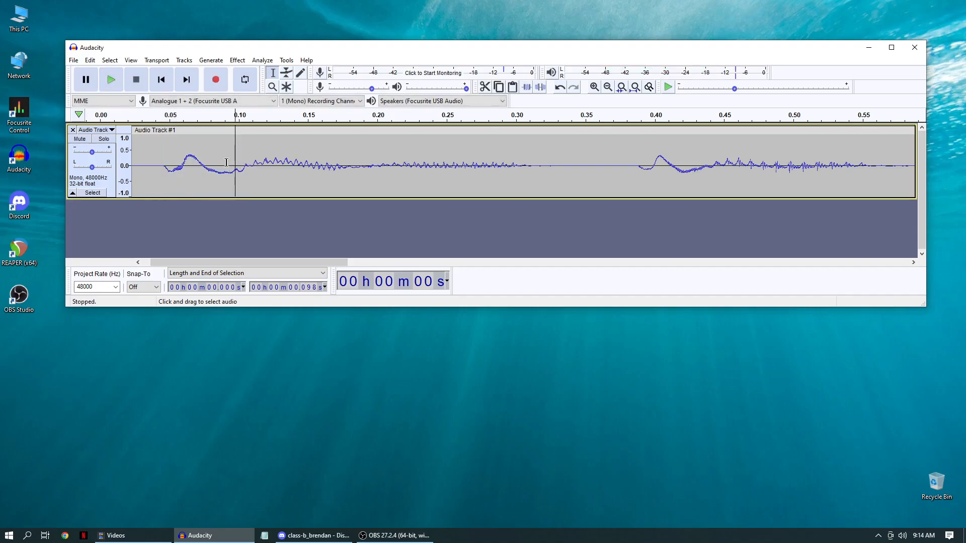
drag(222, 165, 163, 160)
key(space)
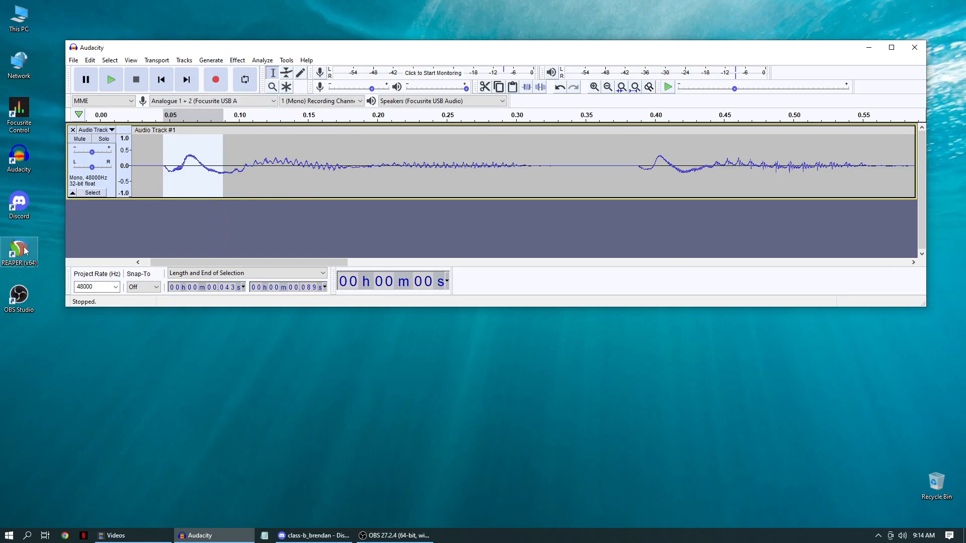
click(237, 61)
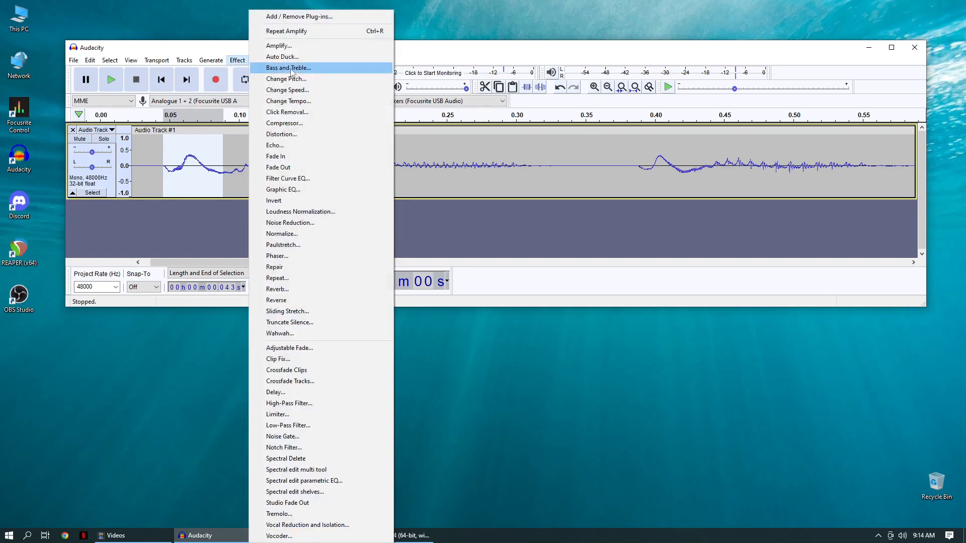
click(276, 157)
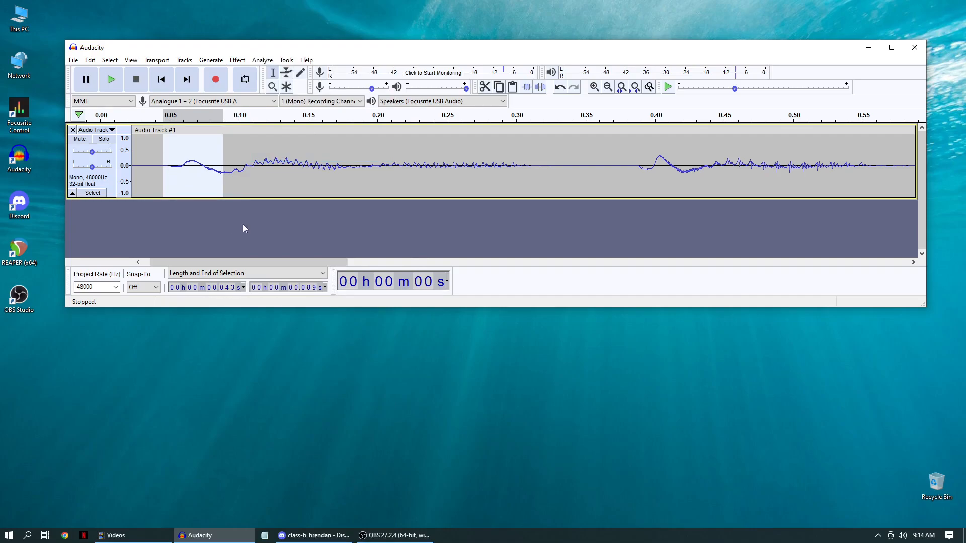
Play back the faded plosive and the whole first word, from about 0.03 to 0.36 s, to check the fade.
key(space)
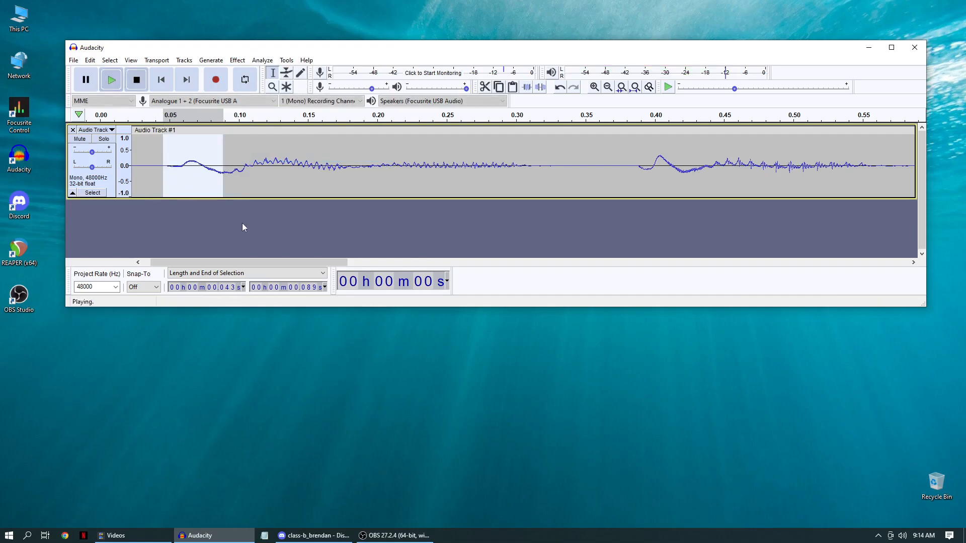
click(136, 156)
key(space)
drag(157, 159, 618, 173)
key(space)
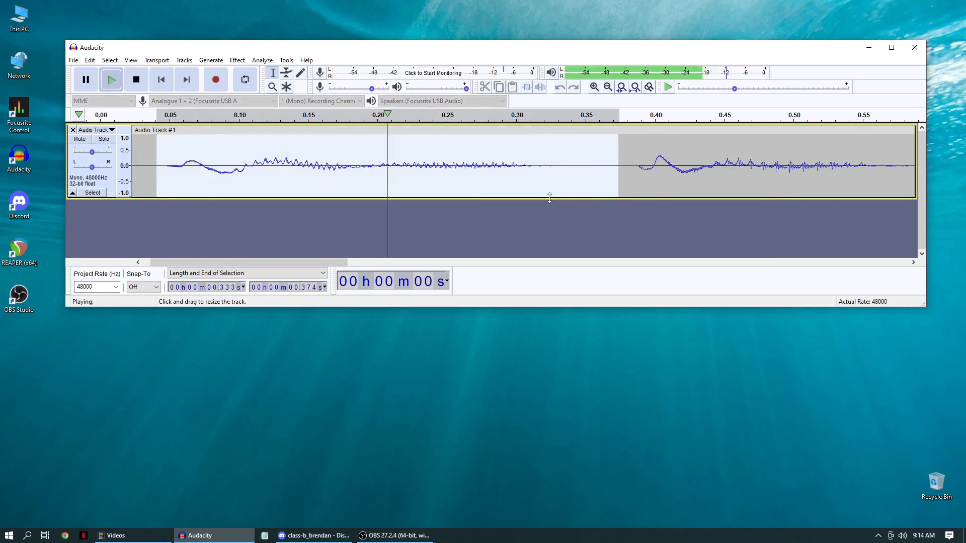
drag(140, 150, 595, 166)
key(space)
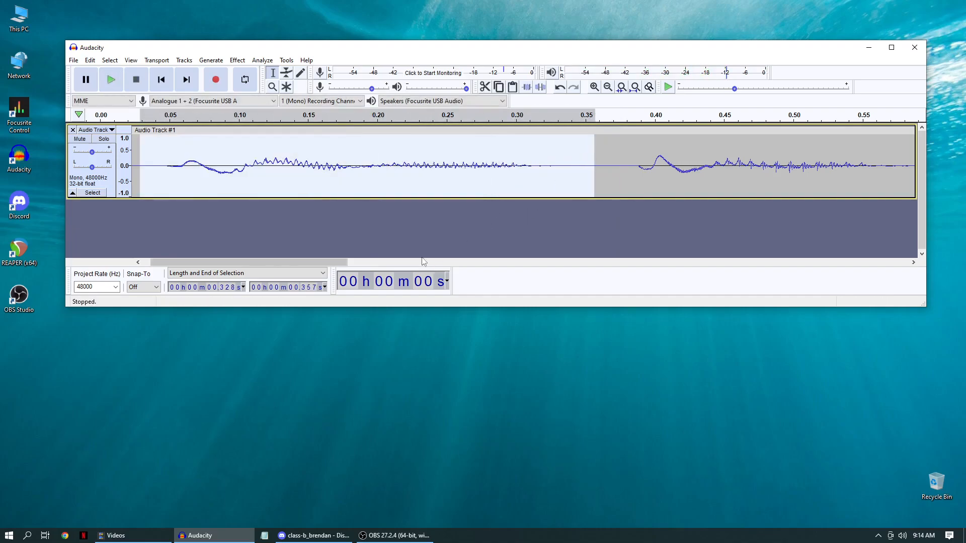
Apply Fade In to the second plosive, over about 0.033 s ending at 0.421 s, after auditioning the word behind it.
drag(330, 259, 383, 256)
drag(432, 162, 478, 163)
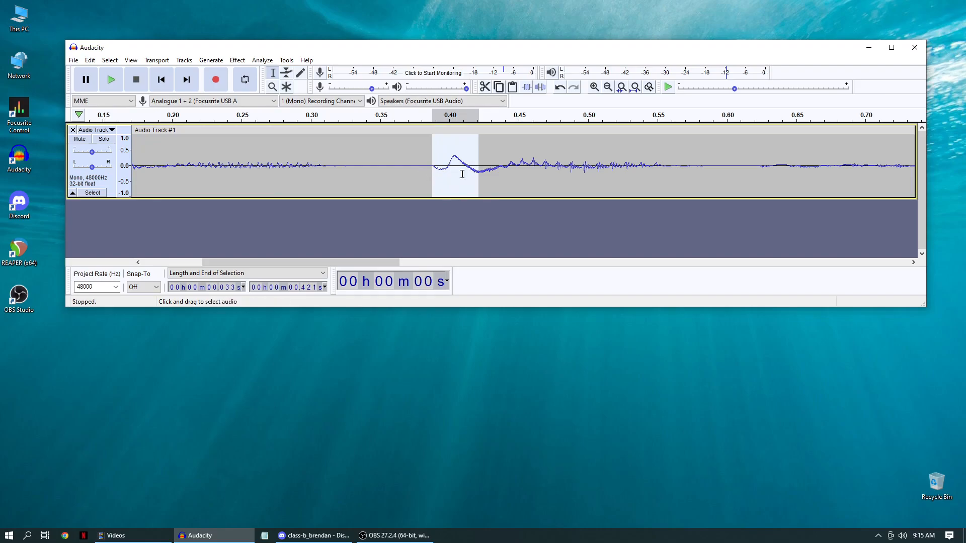
click(495, 171)
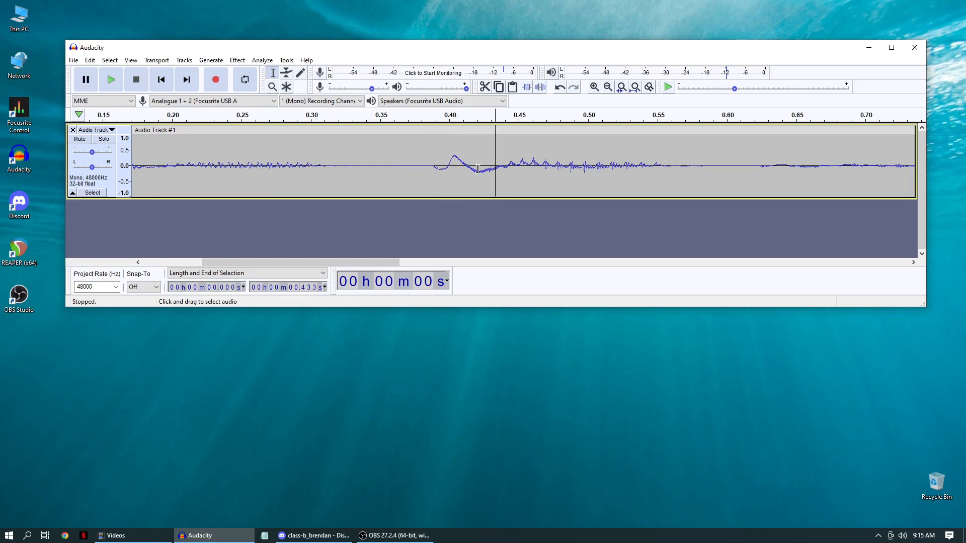
drag(479, 169, 592, 169)
key(space)
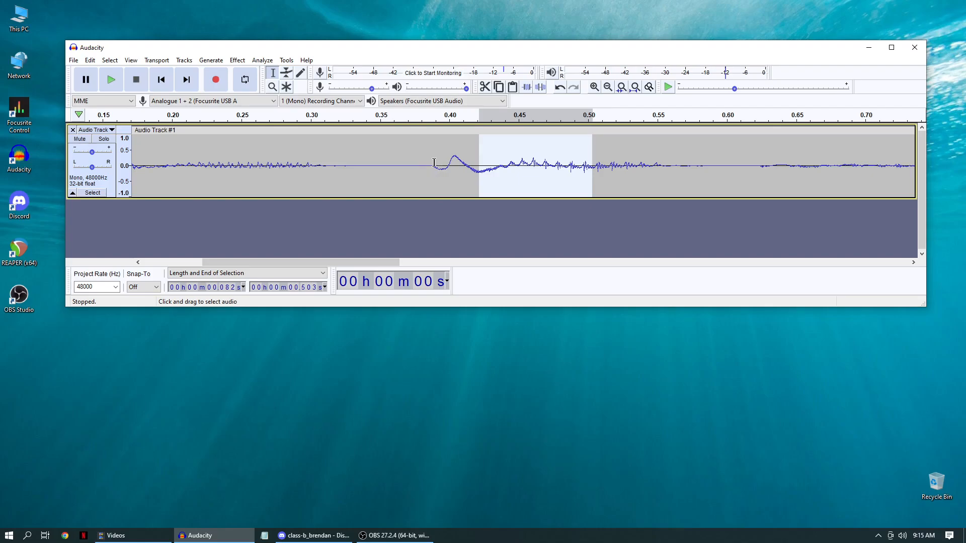
drag(431, 162, 478, 171)
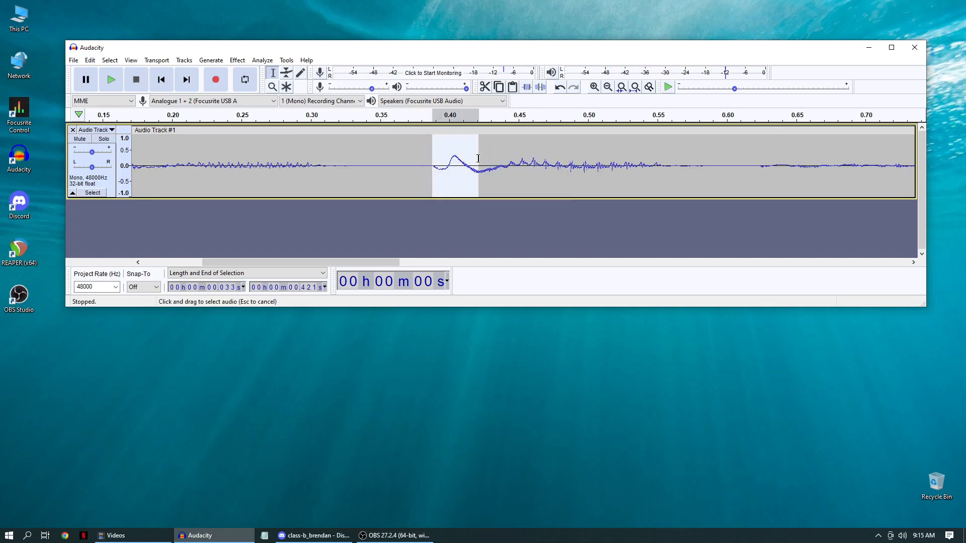
click(237, 60)
click(276, 156)
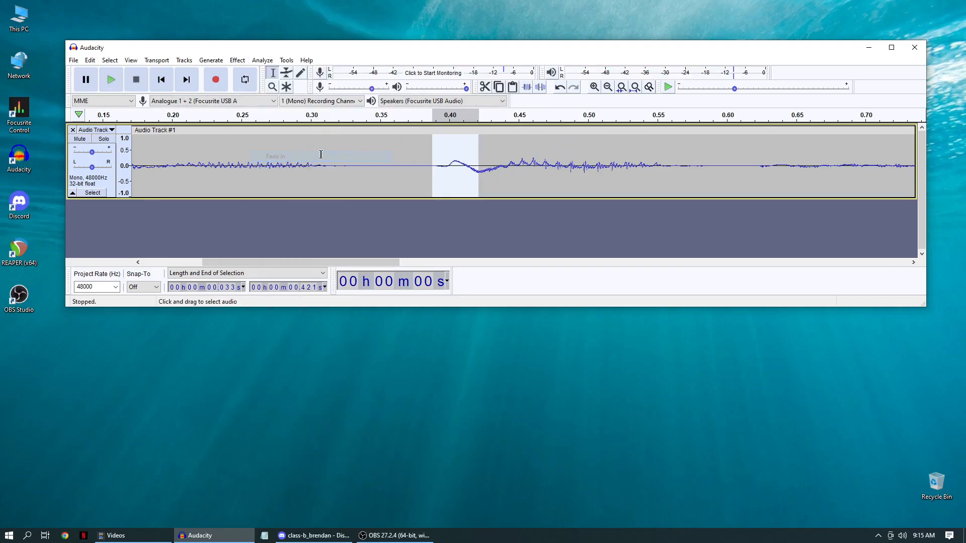
Play back the second word, from about 0.34 to 0.61 s, to check the fade.
click(371, 165)
key(space)
key(space)
drag(361, 157, 736, 157)
key(space)
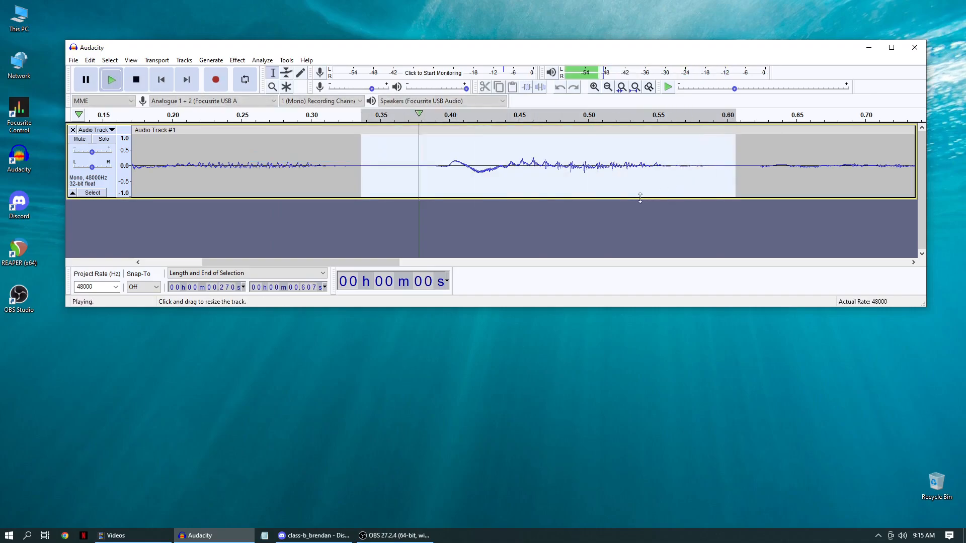
Play the passage around the third plosive, from about 1.16 to 1.68 s.
drag(376, 260, 678, 258)
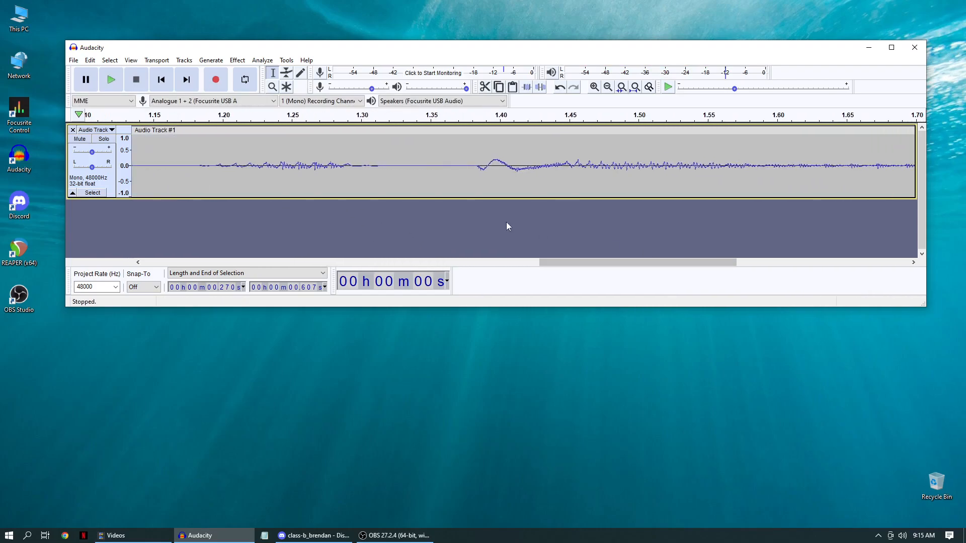
click(167, 152)
drag(884, 192, 895, 192)
key(space)
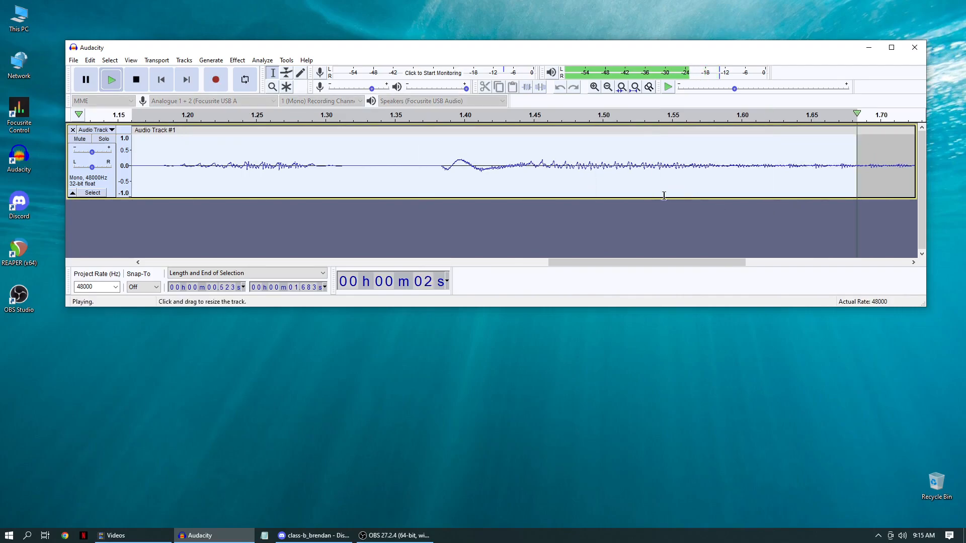
Audition the third plosive and apply Fade In to it, over about 0.024 s ending at 1.408 s.
drag(442, 162, 475, 184)
key(space)
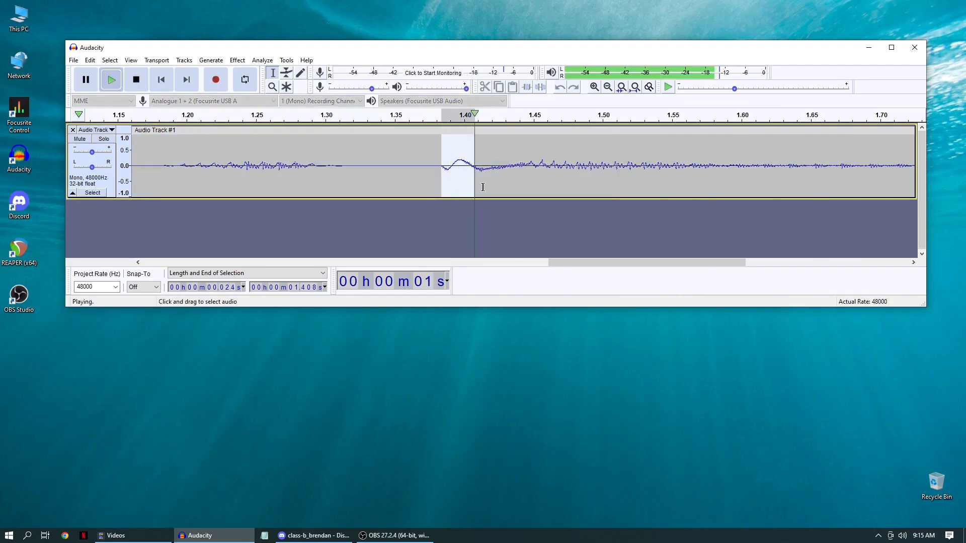
click(237, 60)
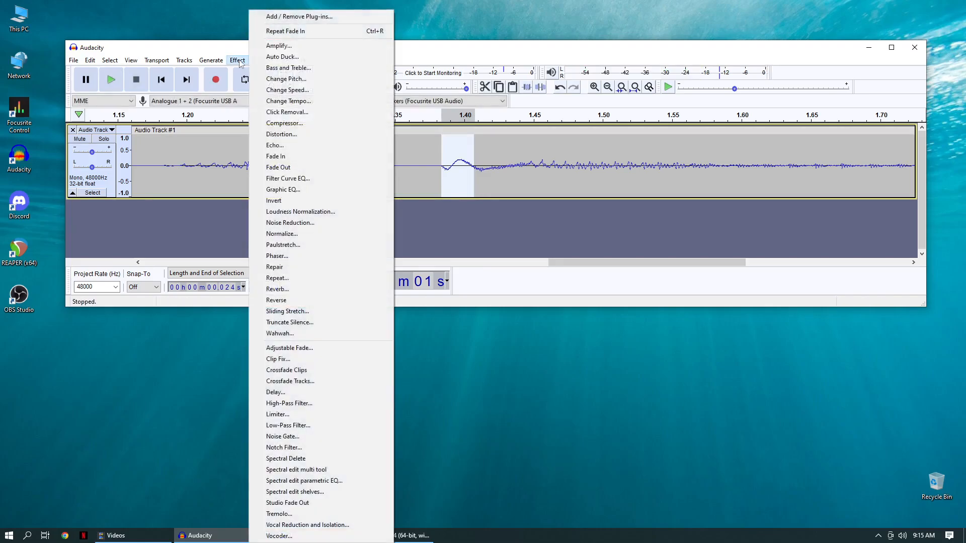
click(277, 159)
Select the entire track and play it back to check all three fades.
scroll(442, 222, down, 2)
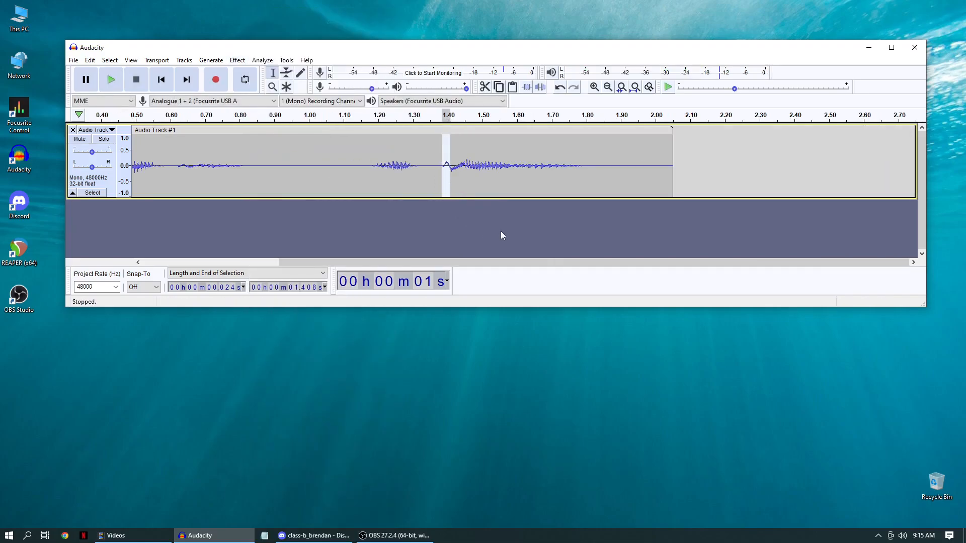
key(ctrl+a)
key(space)
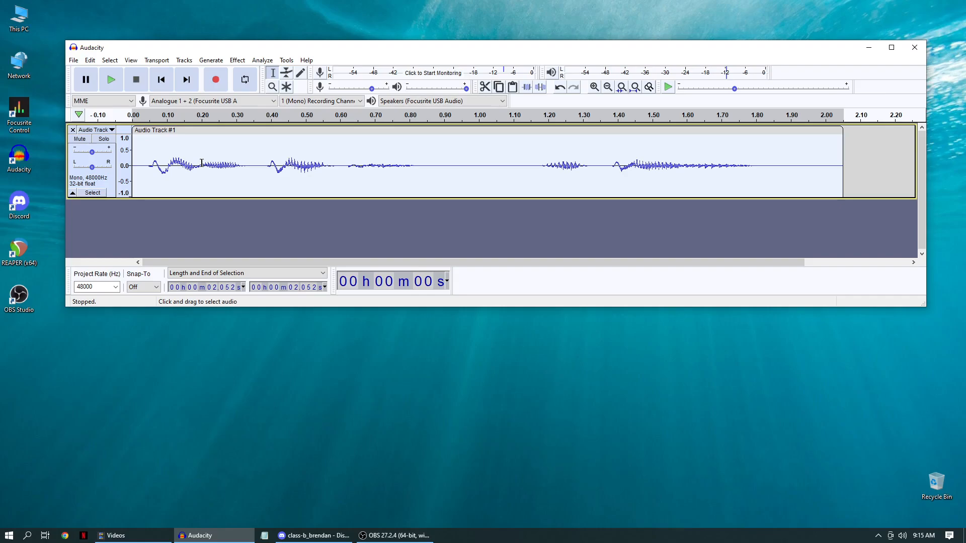
click(240, 160)
drag(267, 162, 277, 162)
click(237, 60)
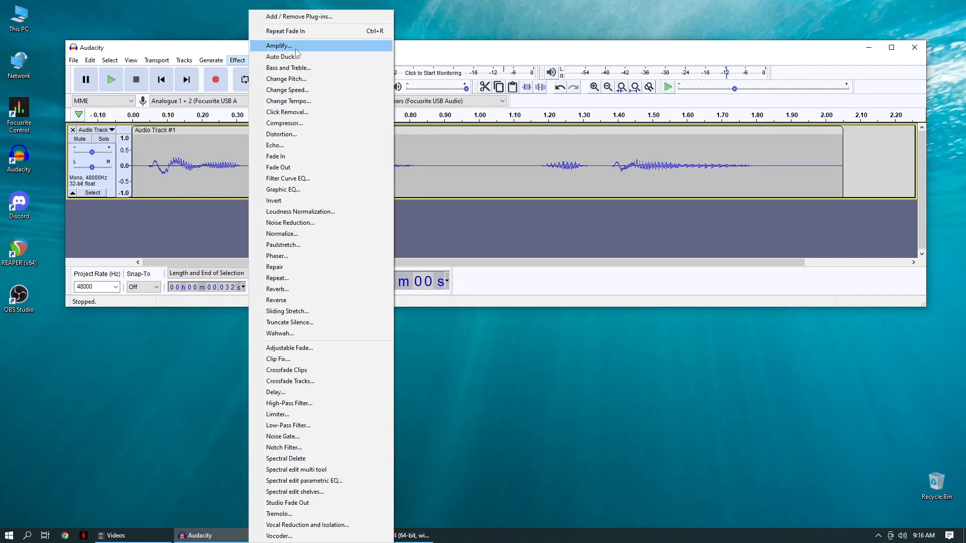
click(438, 48)
click(431, 158)
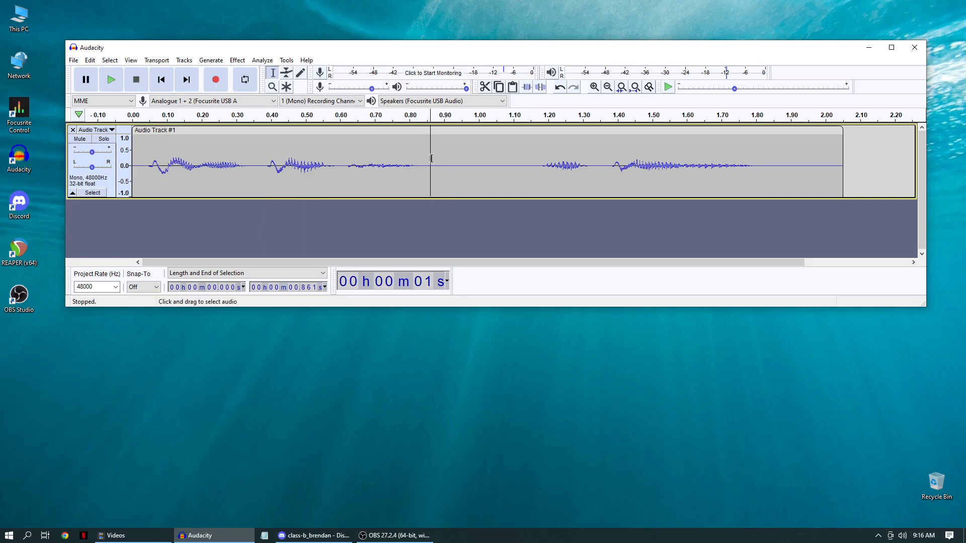
click(421, 159)
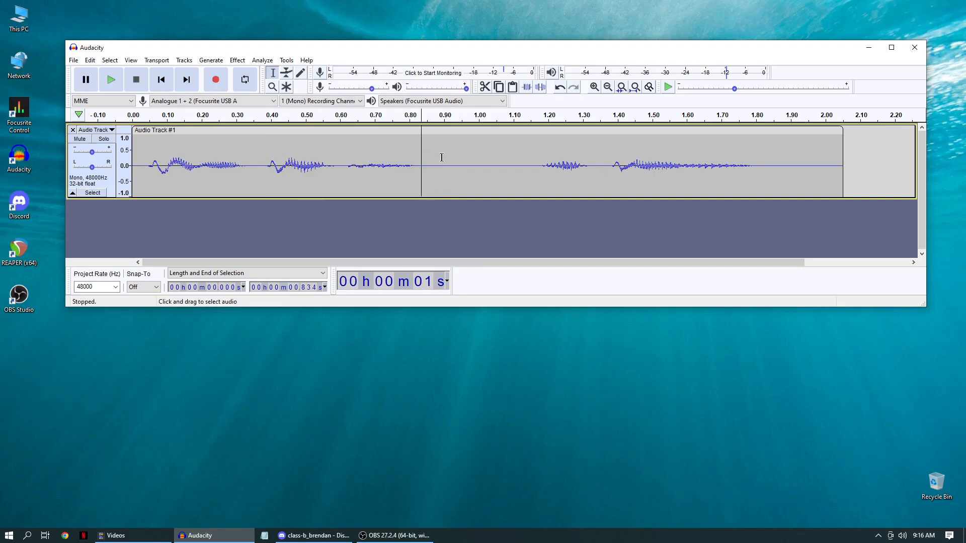